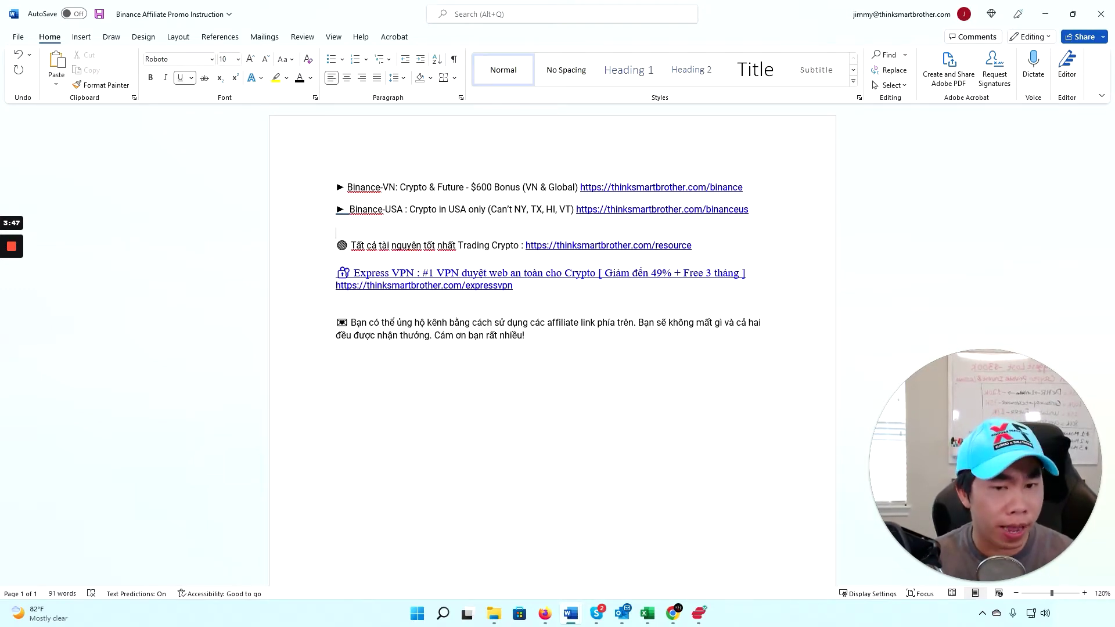
# Open the Express VPN affiliate link from the Word promo document in Chrome
pyautogui.click(513, 285)
pyautogui.moveTo(513, 285); pyautogui.dragTo(333, 280)
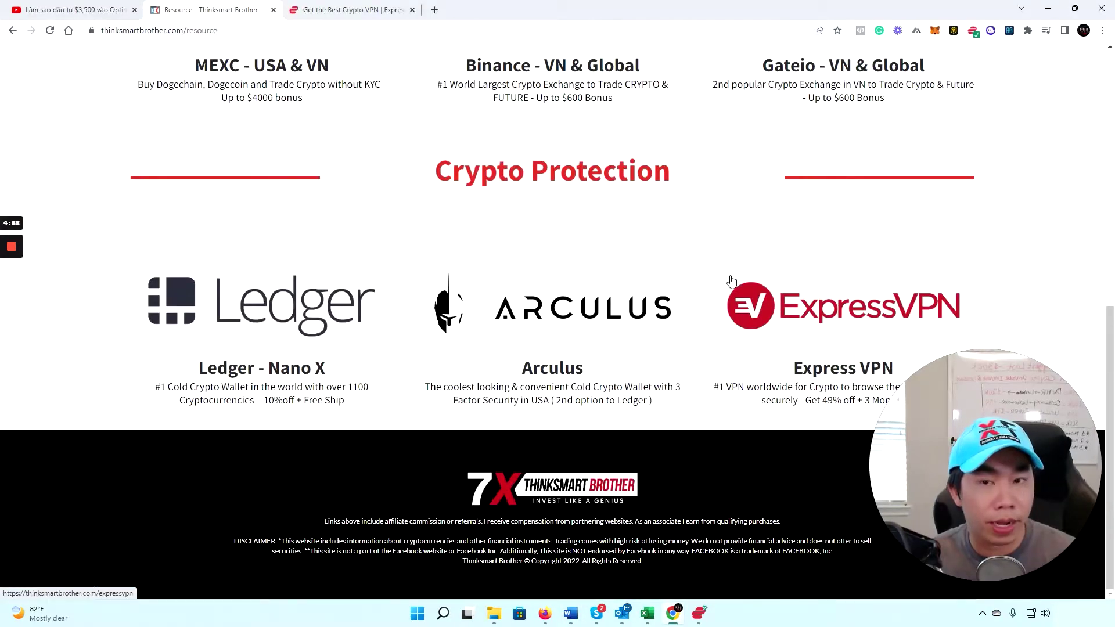
pyautogui.click(732, 282)
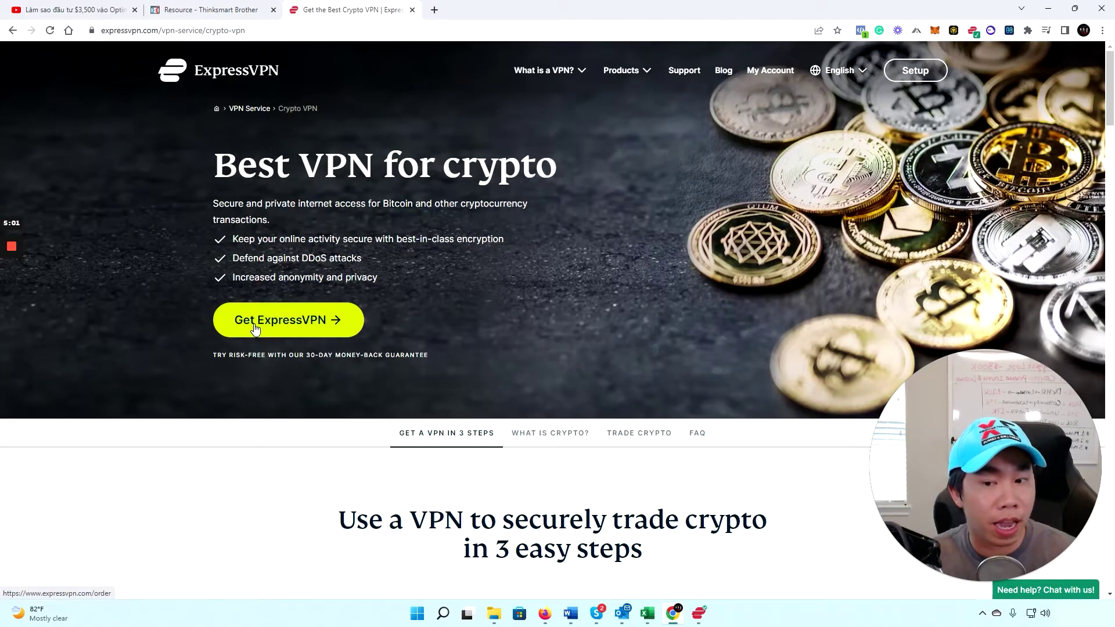
# Move the Word window aside and bring the ExpressVPN webpage back to the front
pyautogui.hotkey('alt', 'Tab')
pyautogui.moveTo(249, 112); pyautogui.dragTo(255, 80)
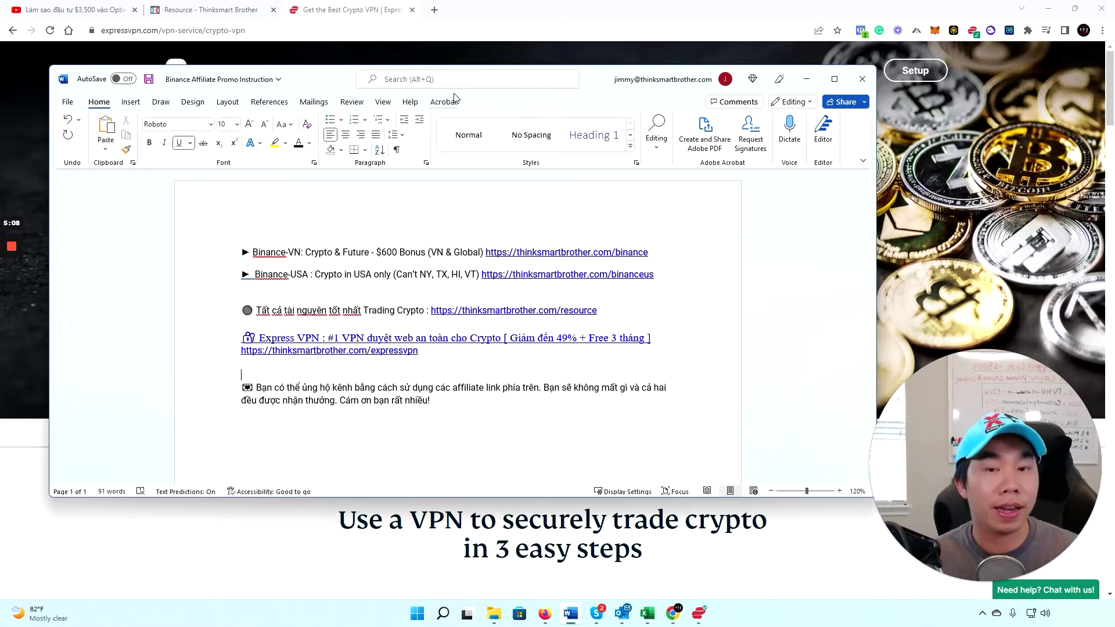
pyautogui.moveTo(316, 83); pyautogui.dragTo(1085, 92)
pyautogui.click(535, 70)
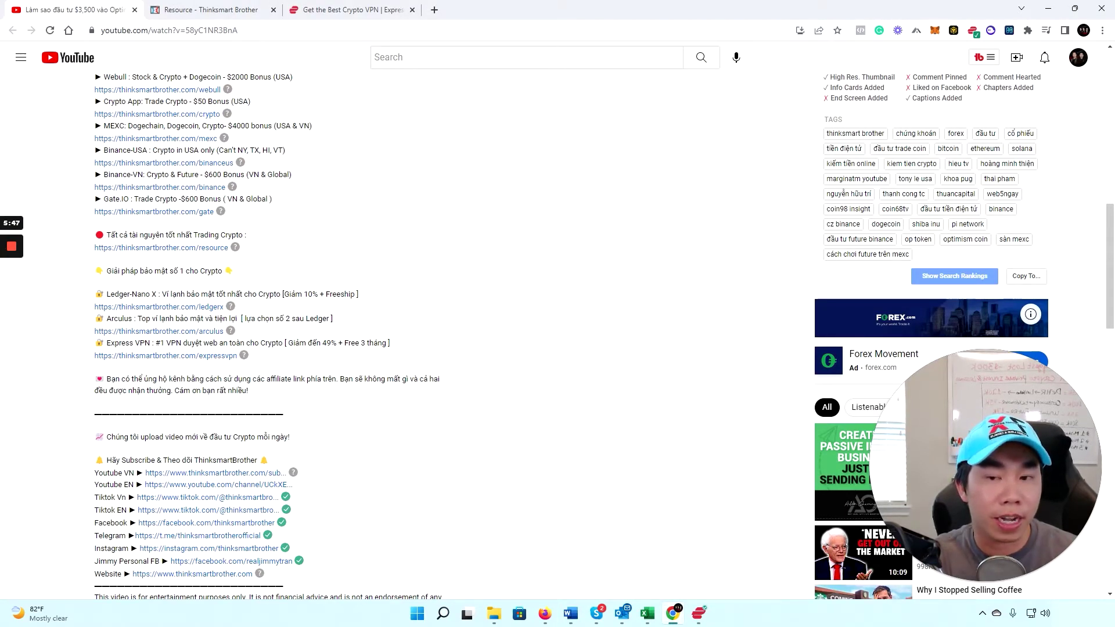
# Follow the Binance-VN affiliate link to the 'Welcome to Binance!' sign-up page
pyautogui.moveTo(293, 154); pyautogui.dragTo(210, 152)
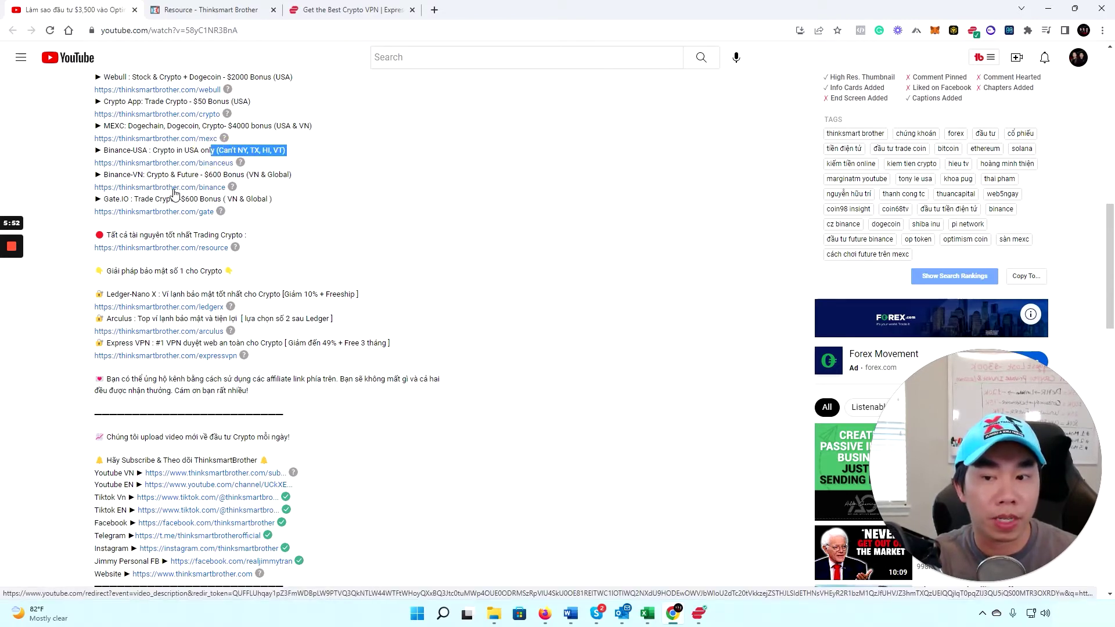
pyautogui.click(175, 188)
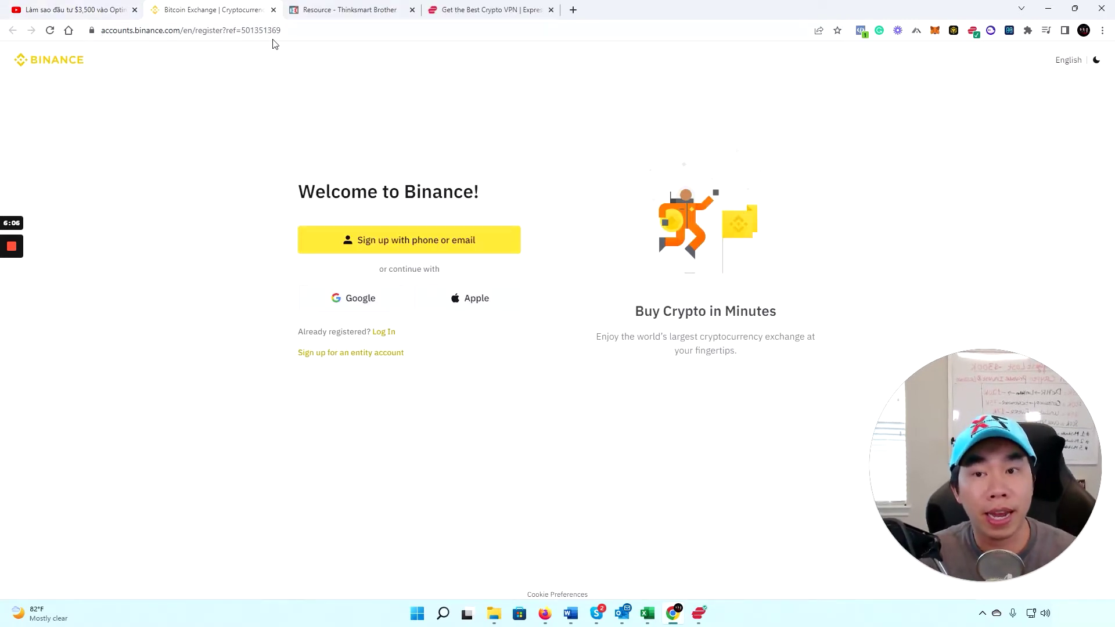
pyautogui.click(288, 31)
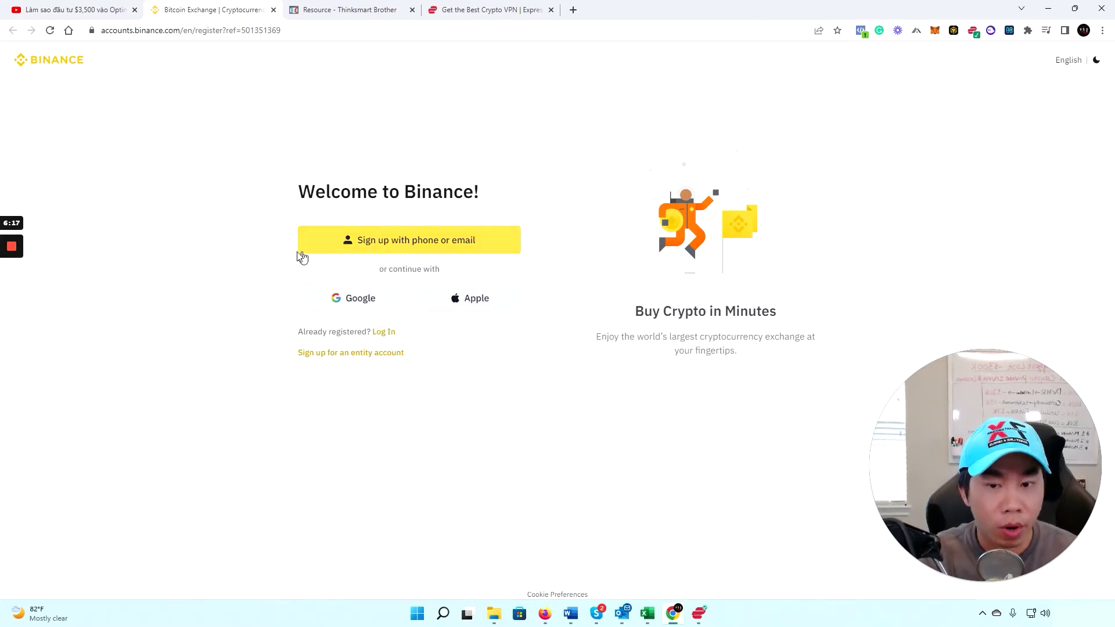
# Sign up with an email and the account password, accepting the terms and marketing updates
pyautogui.click(378, 246)
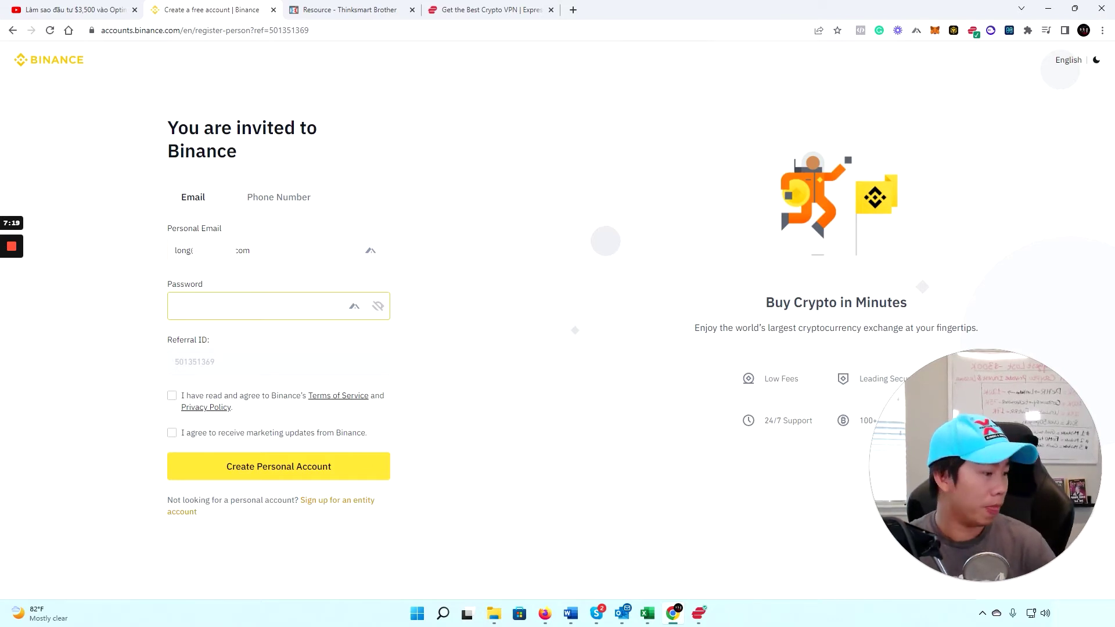
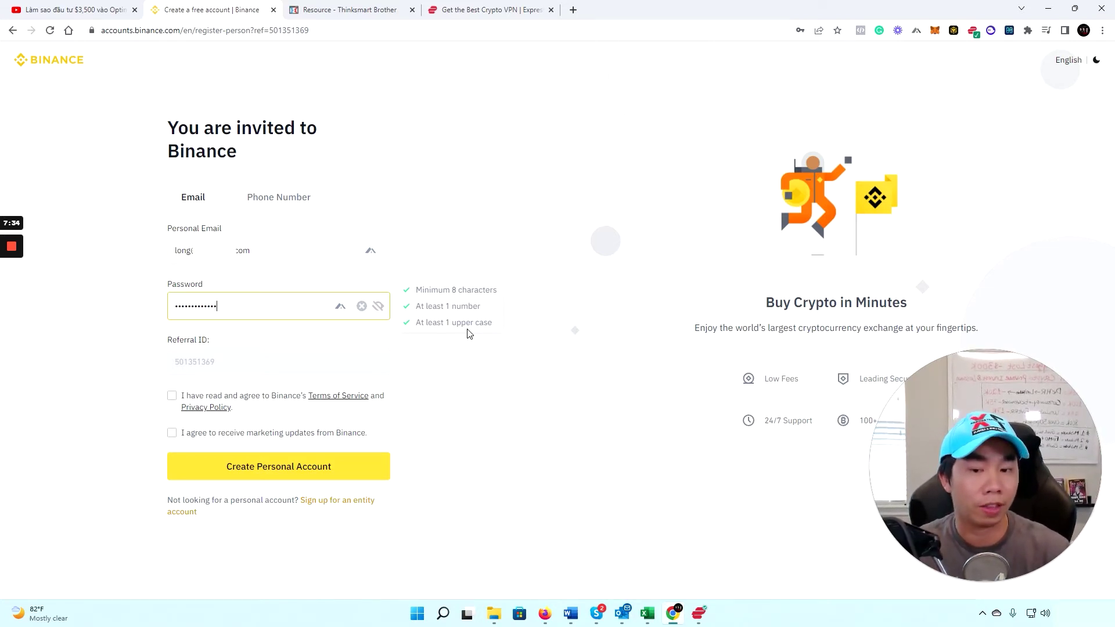
pyautogui.click(172, 398)
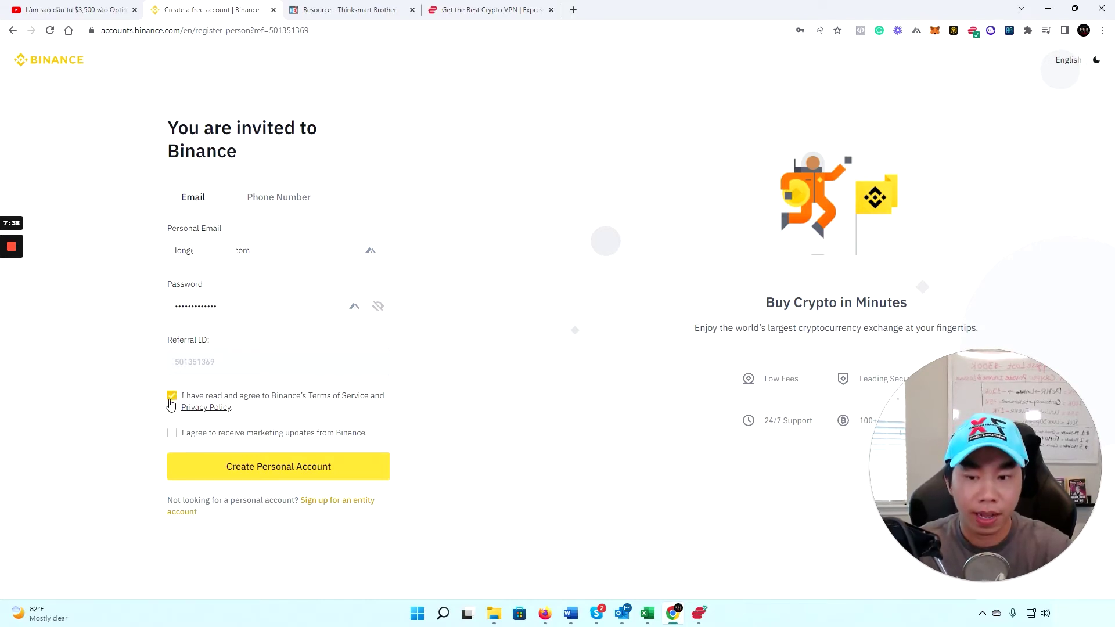
pyautogui.click(173, 437)
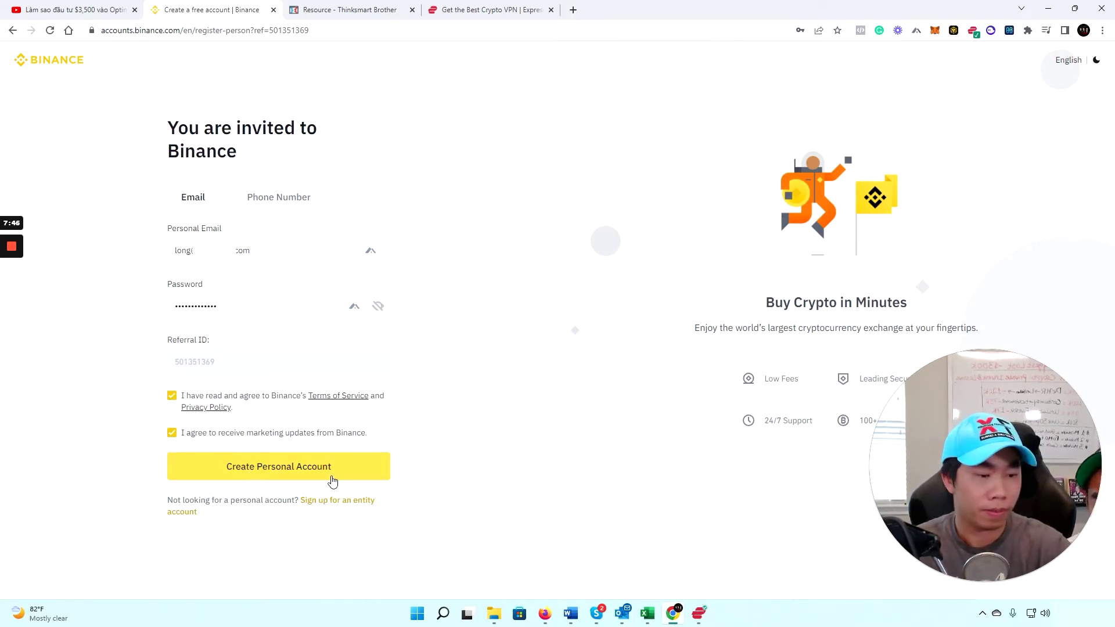
pyautogui.click(332, 481)
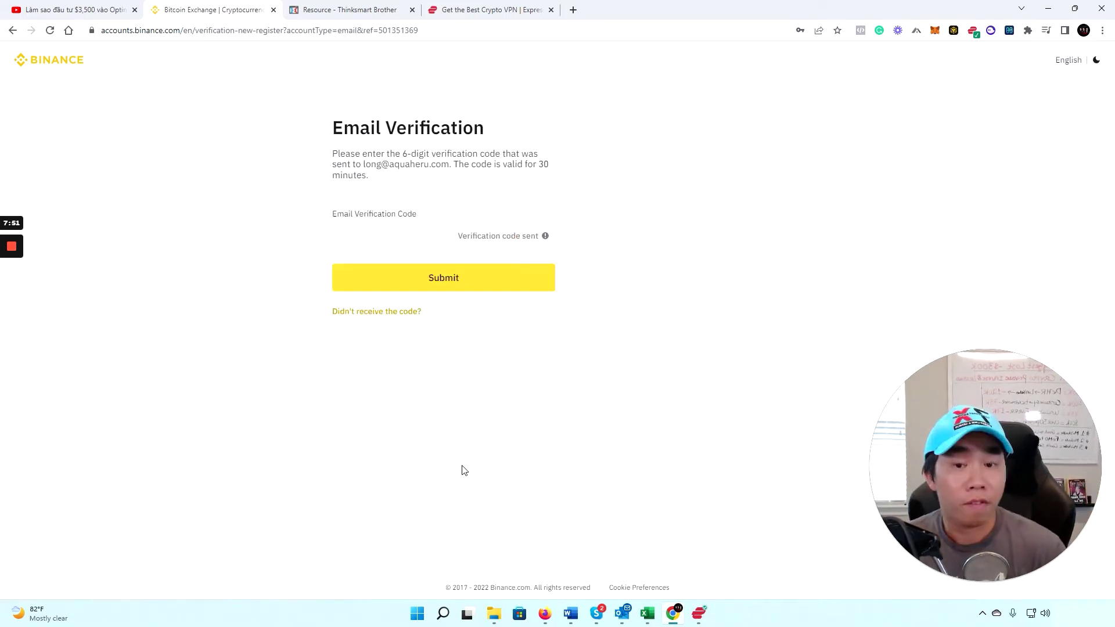
# Enter the emailed 6-digit verification code and submit it
pyautogui.click(445, 235)
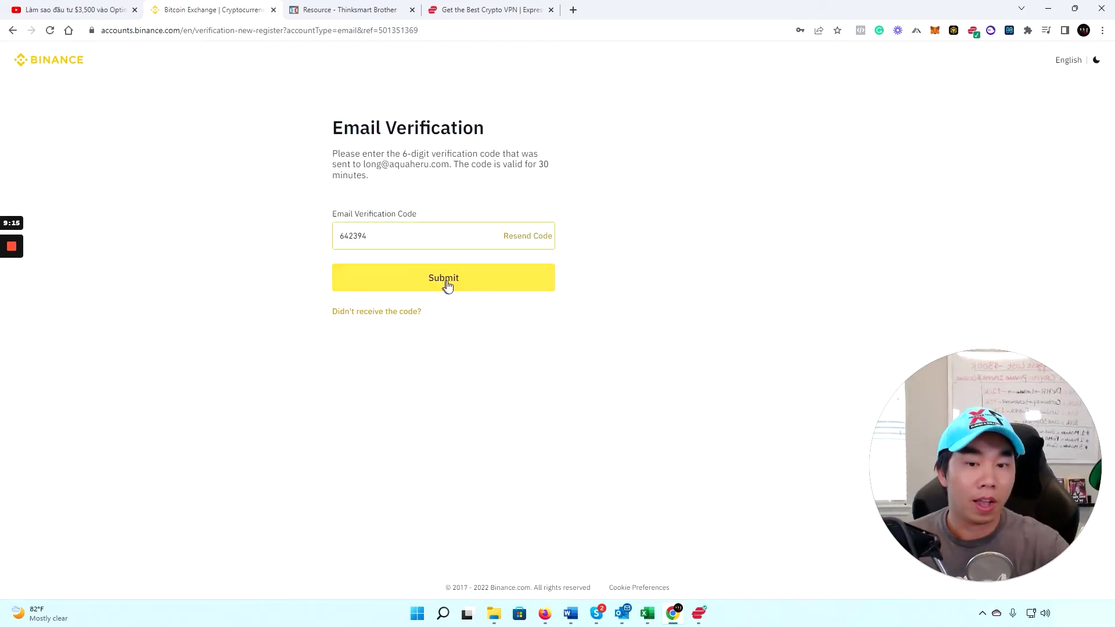
pyautogui.click(444, 279)
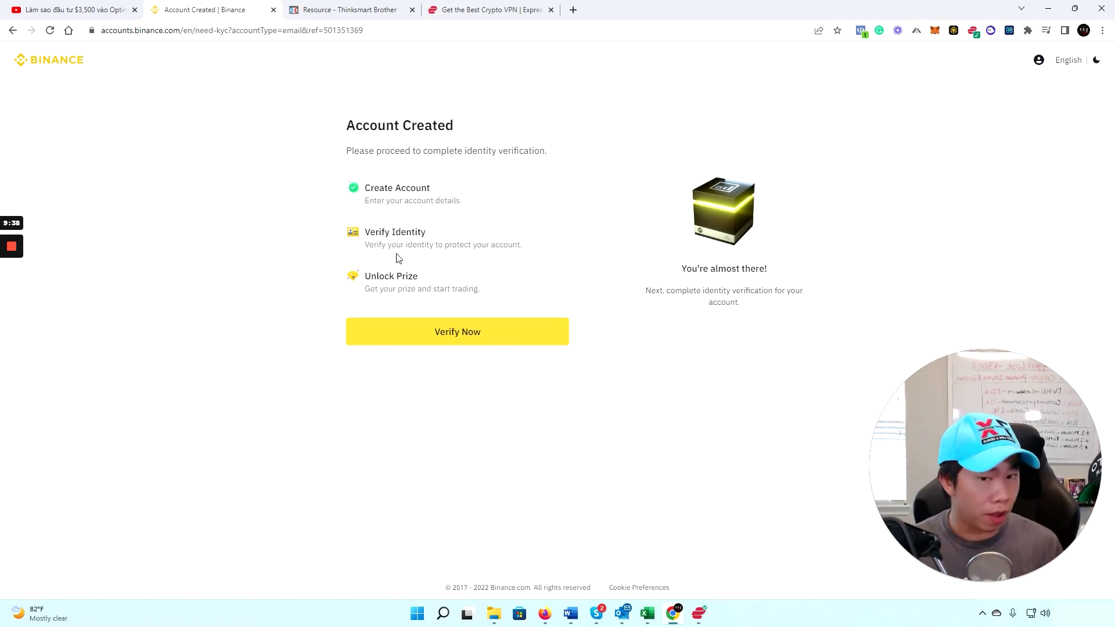
# Start identity verification with Vietnam as the country, full name and date of birth
pyautogui.click(445, 331)
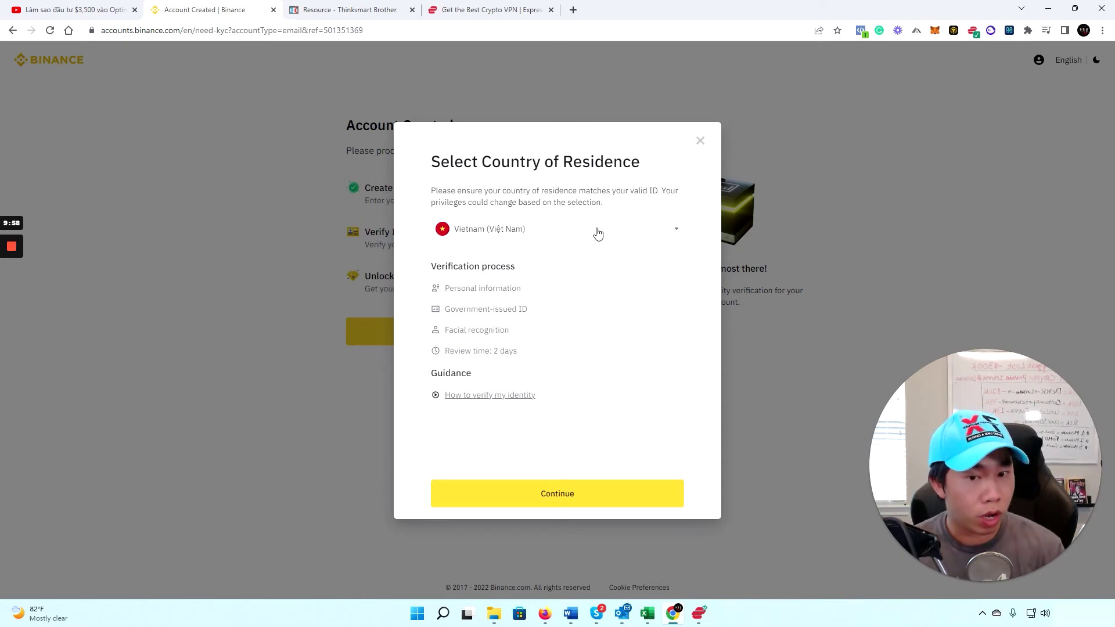
pyautogui.click(539, 496)
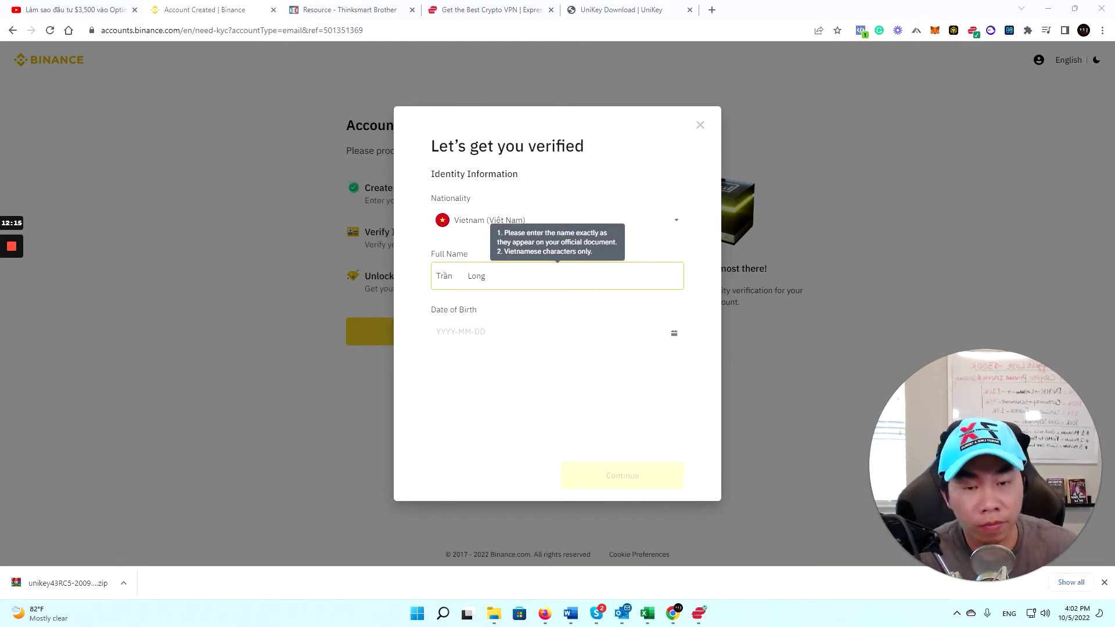
pyautogui.click(482, 325)
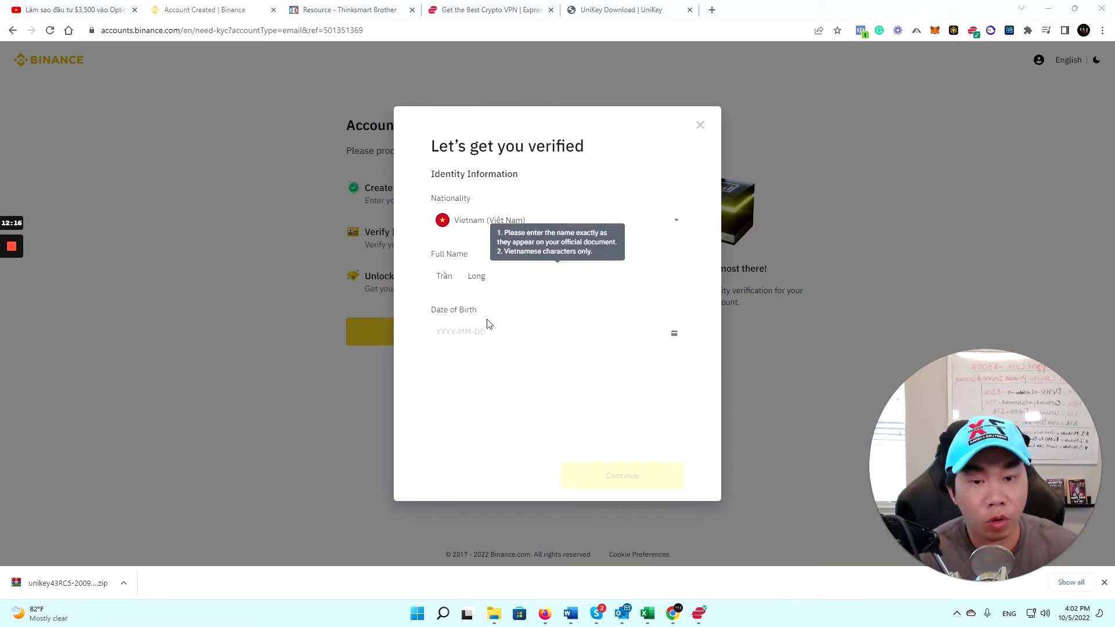
pyautogui.click(458, 337)
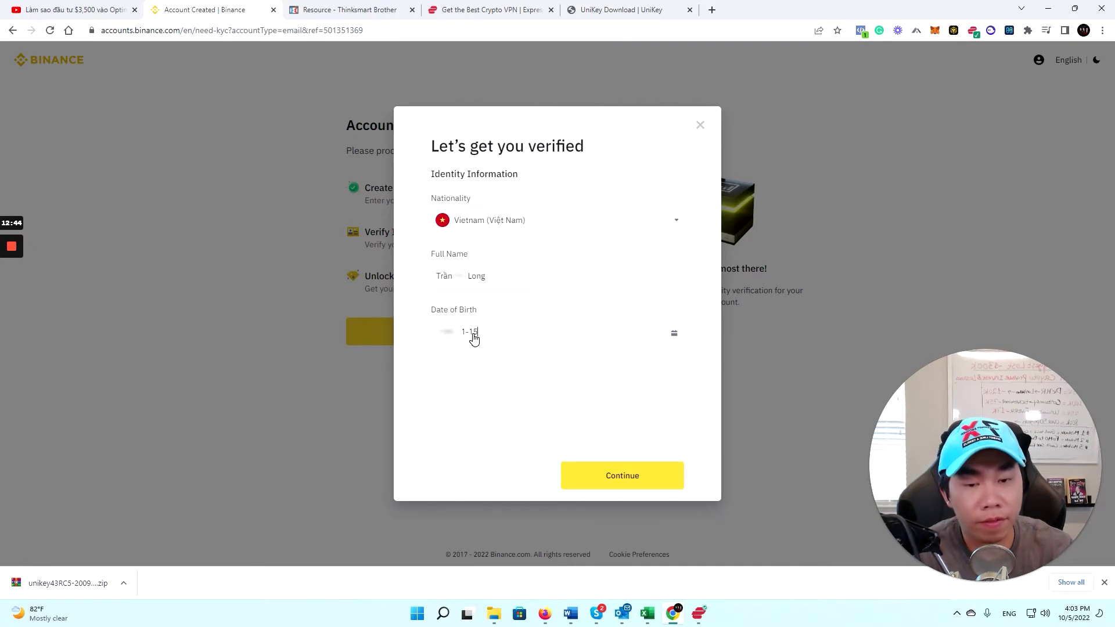
pyautogui.click(635, 481)
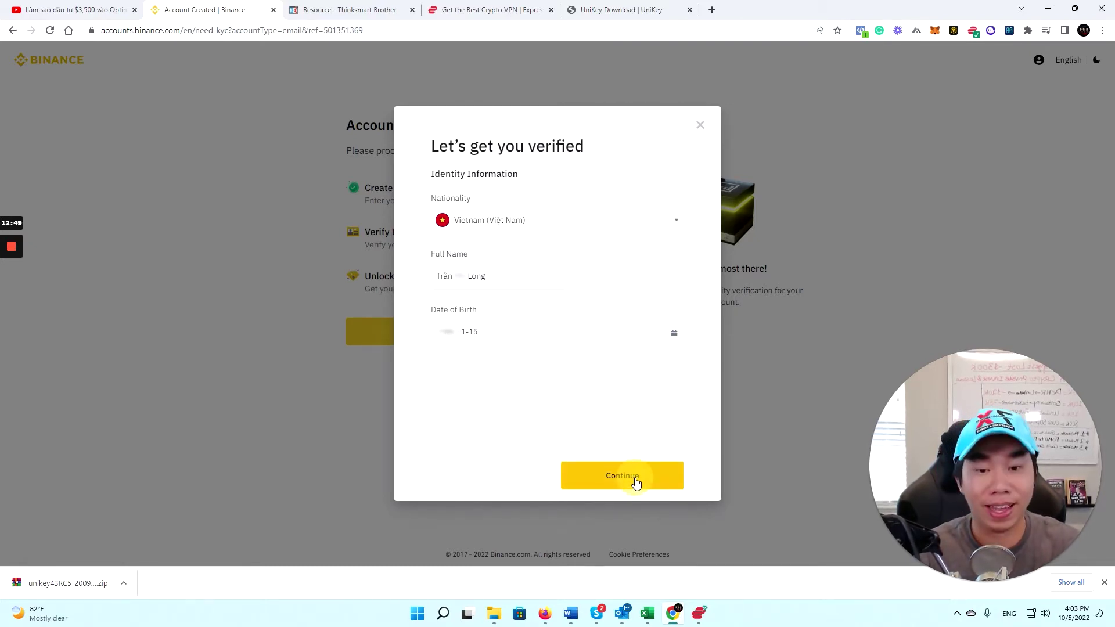
pyautogui.click(637, 482)
# Enter the home address with postal code 700000 and city Hồ Chí Minh
pyautogui.click(476, 201)
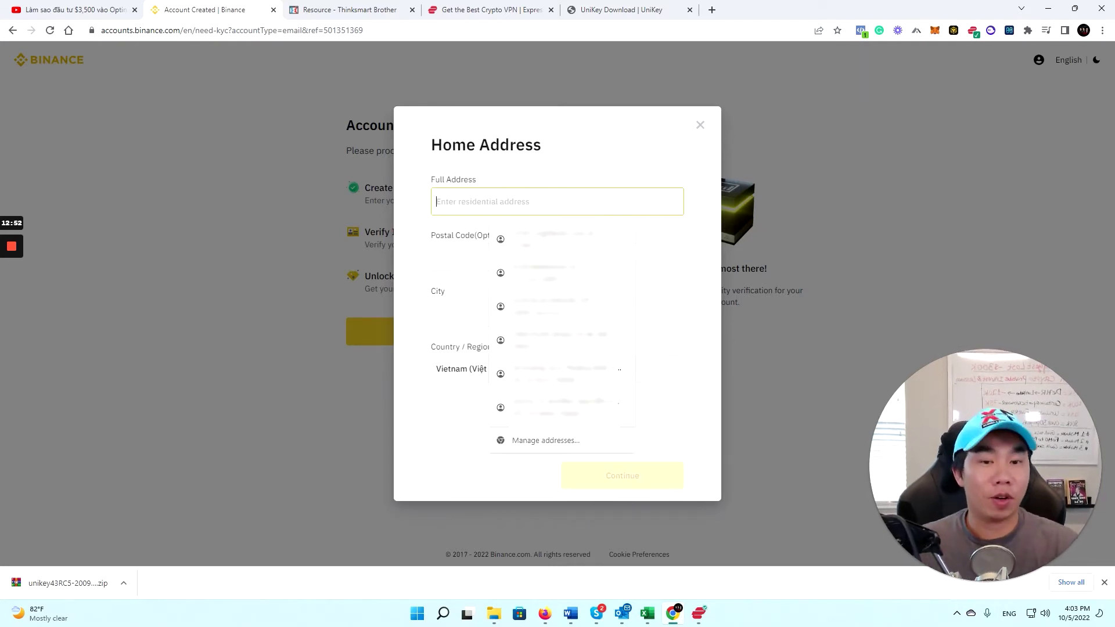
pyautogui.click(415, 224)
pyautogui.click(464, 198)
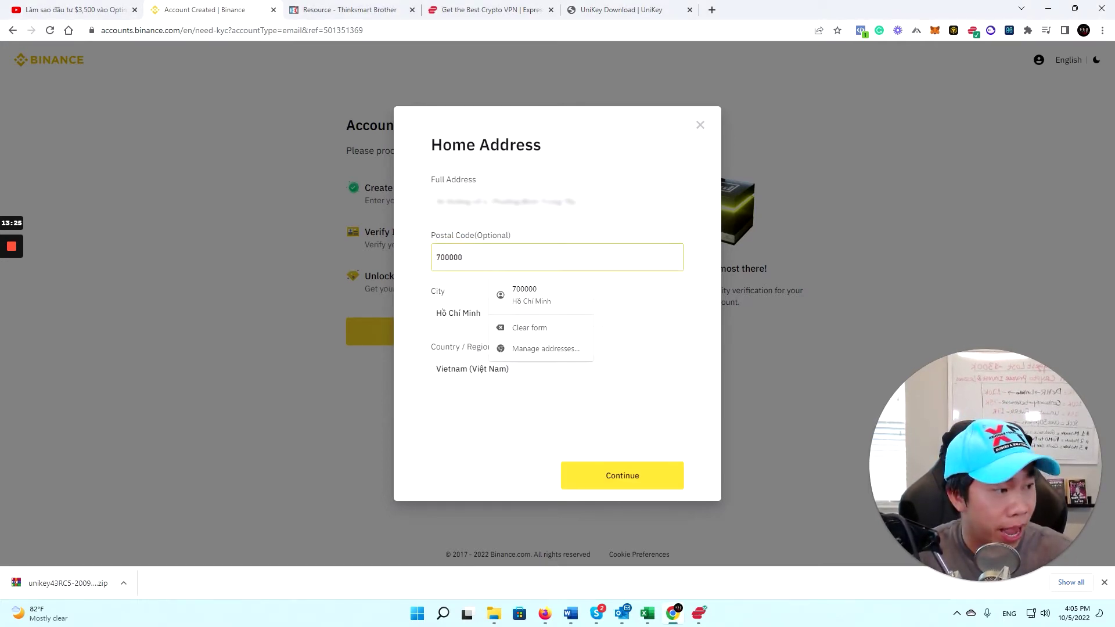
pyautogui.click(458, 313)
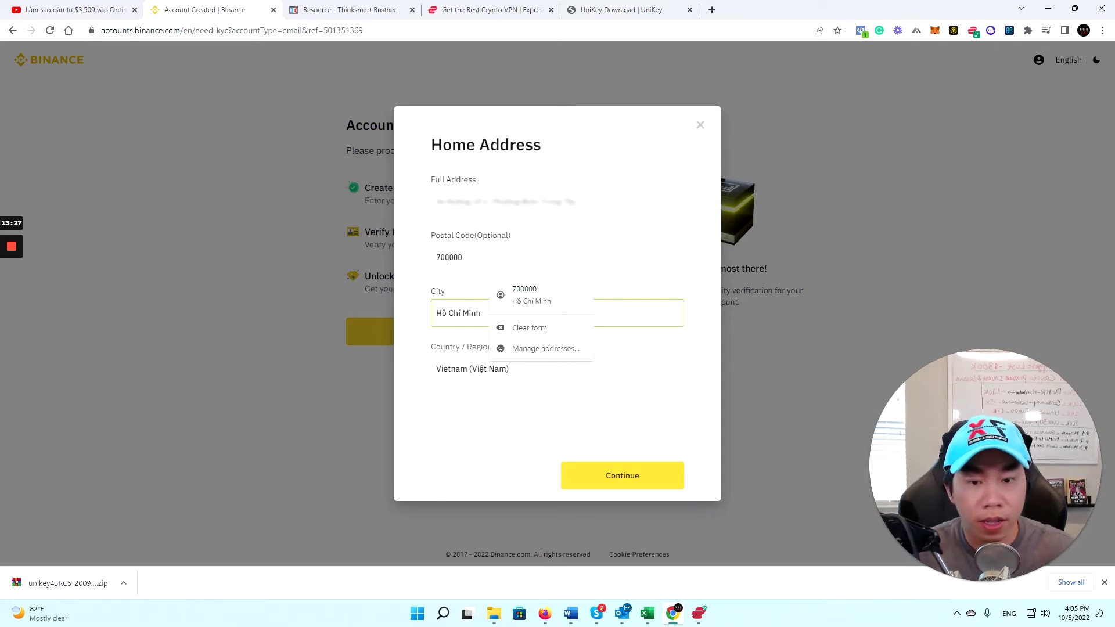
pyautogui.click(434, 425)
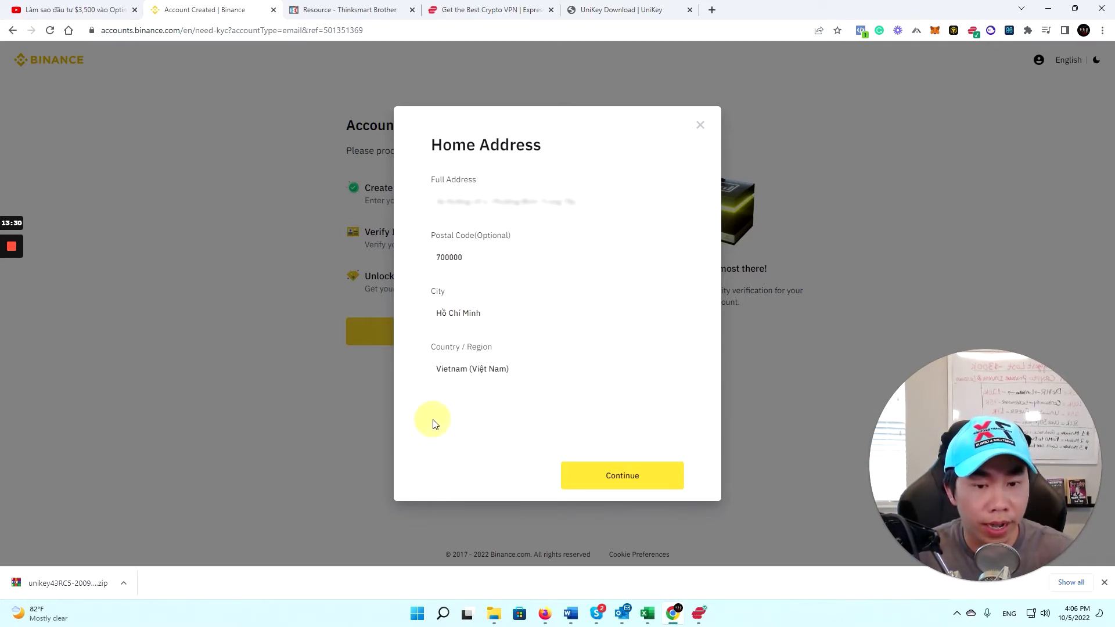
pyautogui.click(619, 483)
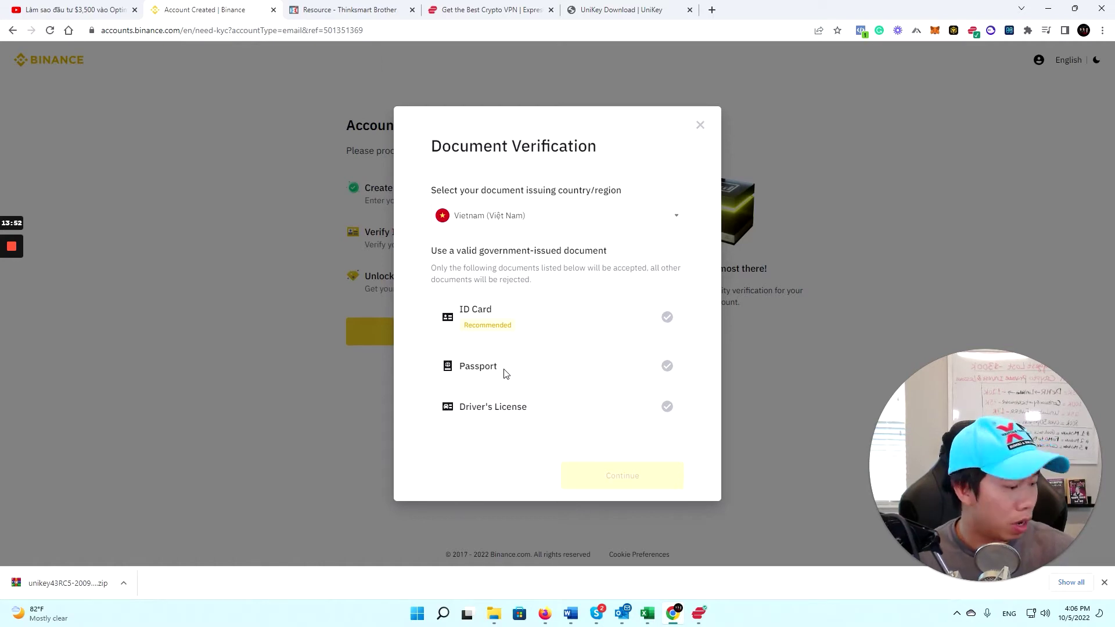
# Pick Passport as the document and continue past the photo guidelines
pyautogui.click(600, 372)
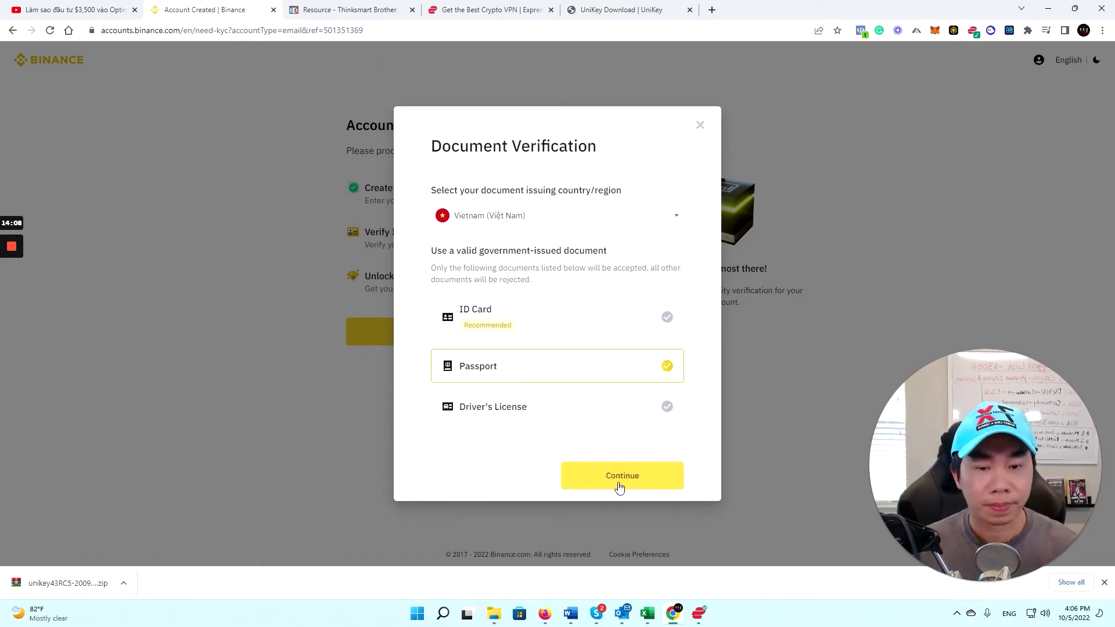
pyautogui.click(624, 480)
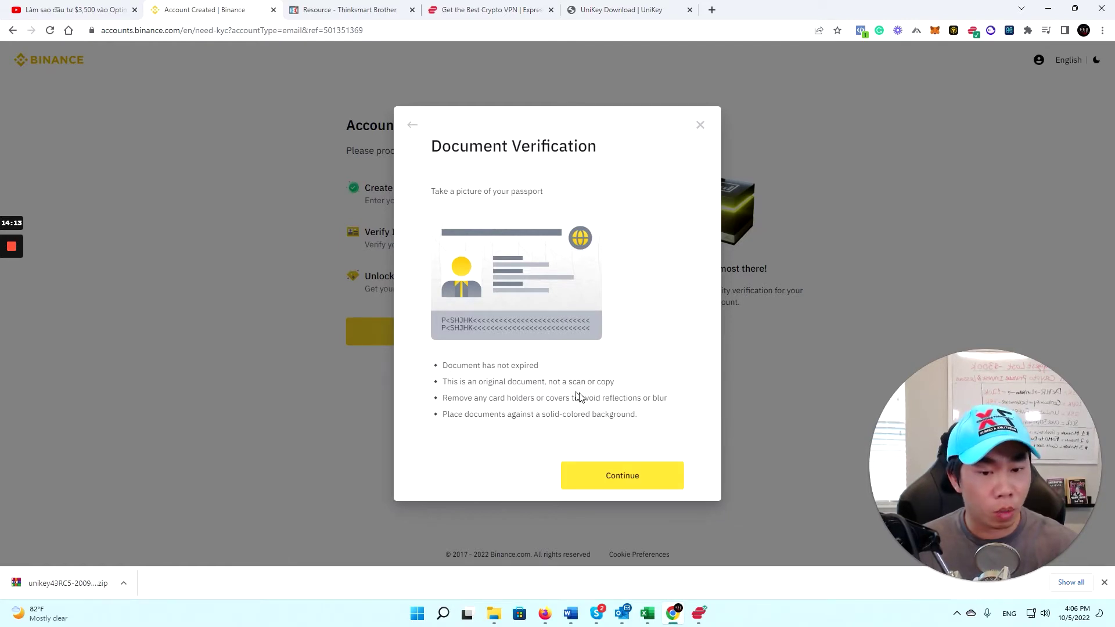
pyautogui.click(637, 488)
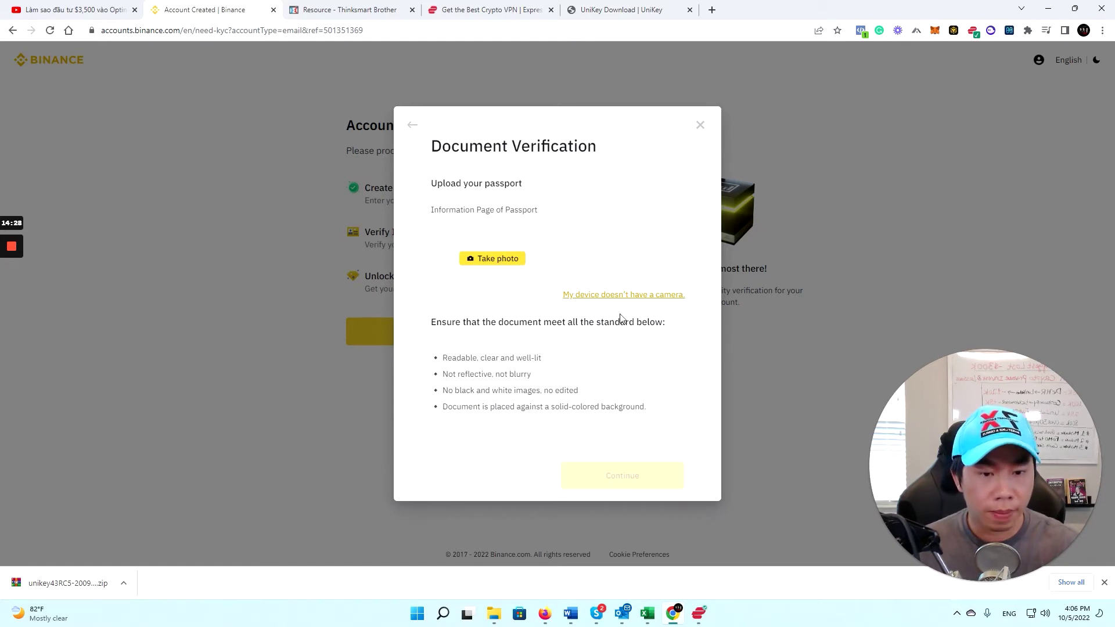
pyautogui.moveTo(600, 303)
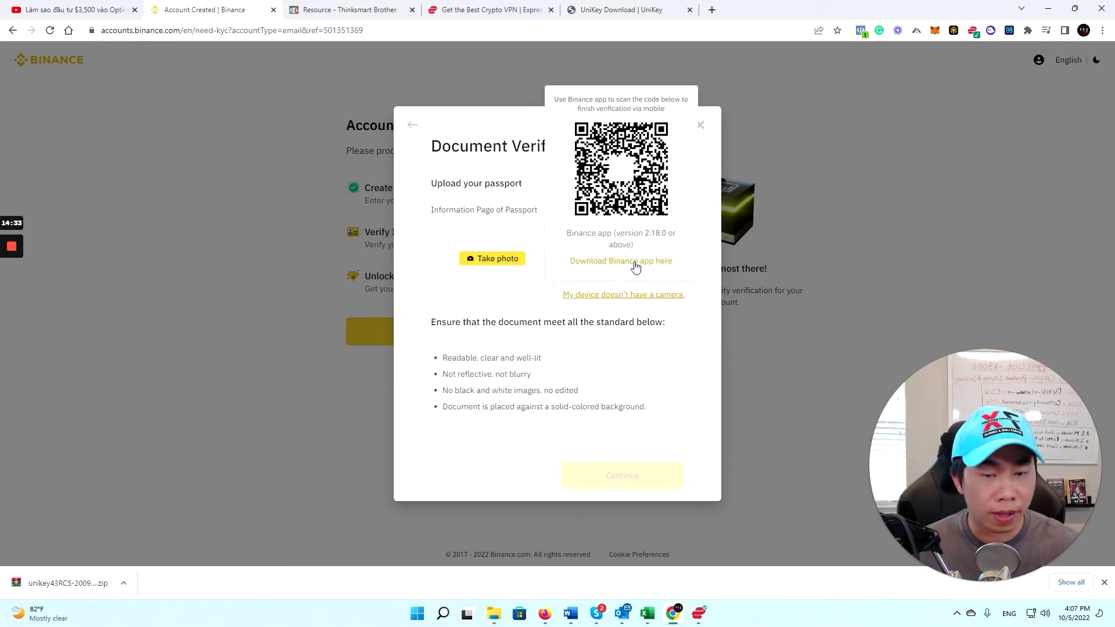
pyautogui.click(492, 260)
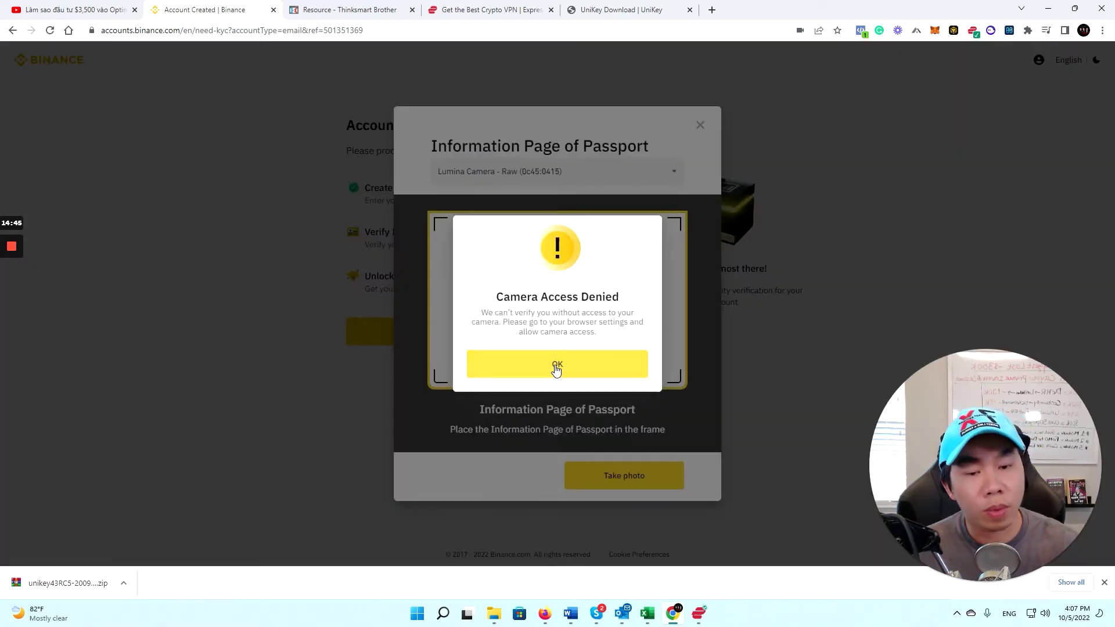
pyautogui.click(556, 366)
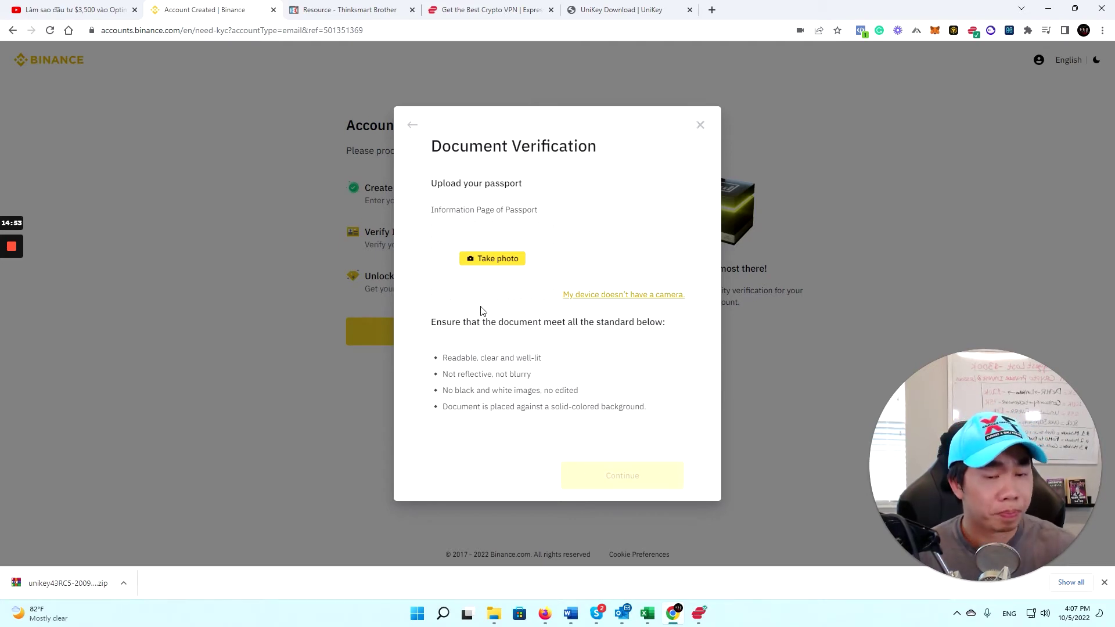
pyautogui.moveTo(605, 296)
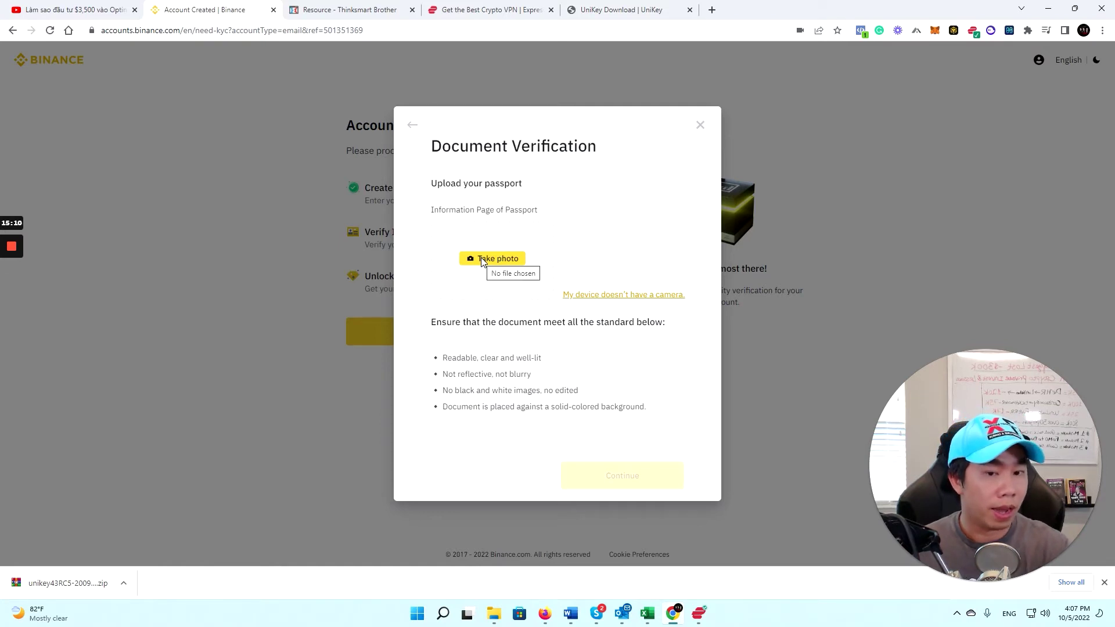
pyautogui.click(494, 259)
pyautogui.click(574, 367)
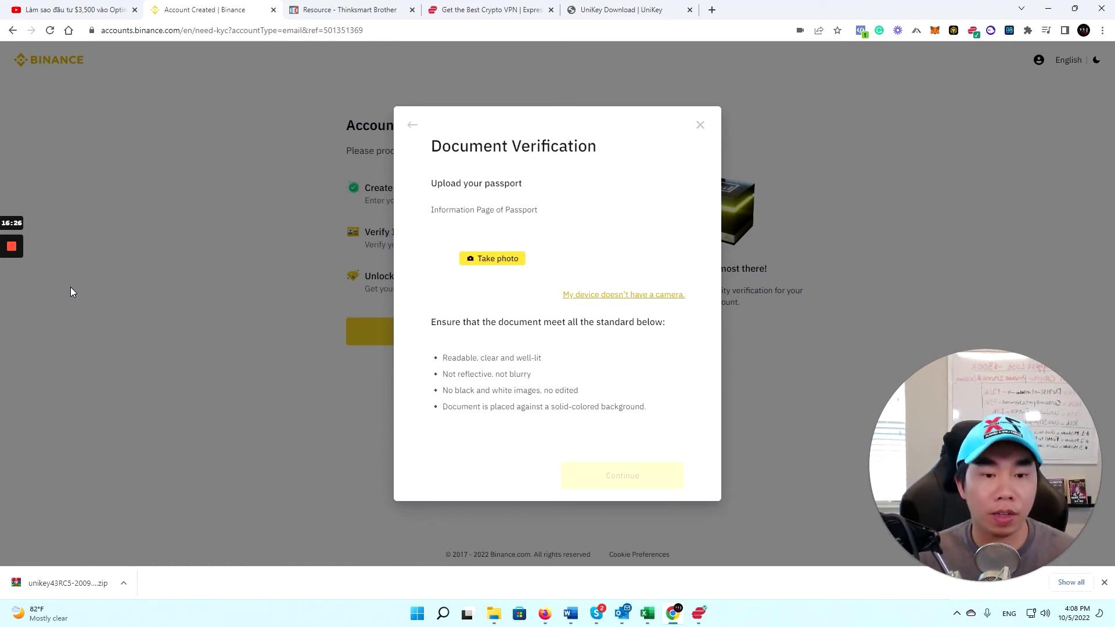
pyautogui.moveTo(642, 299)
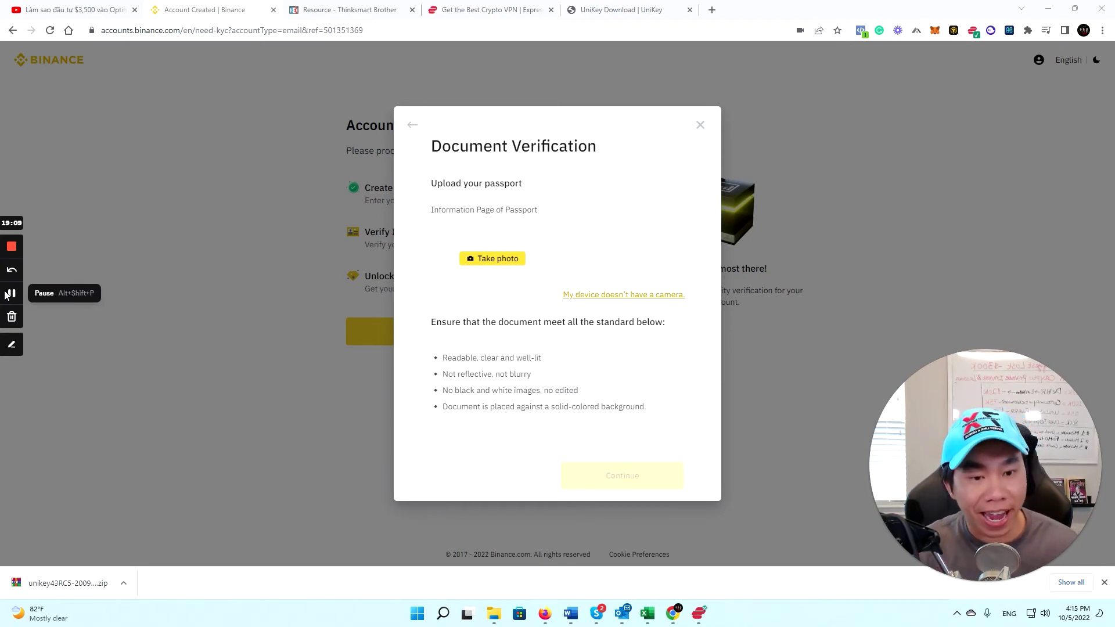
pyautogui.moveTo(604, 294)
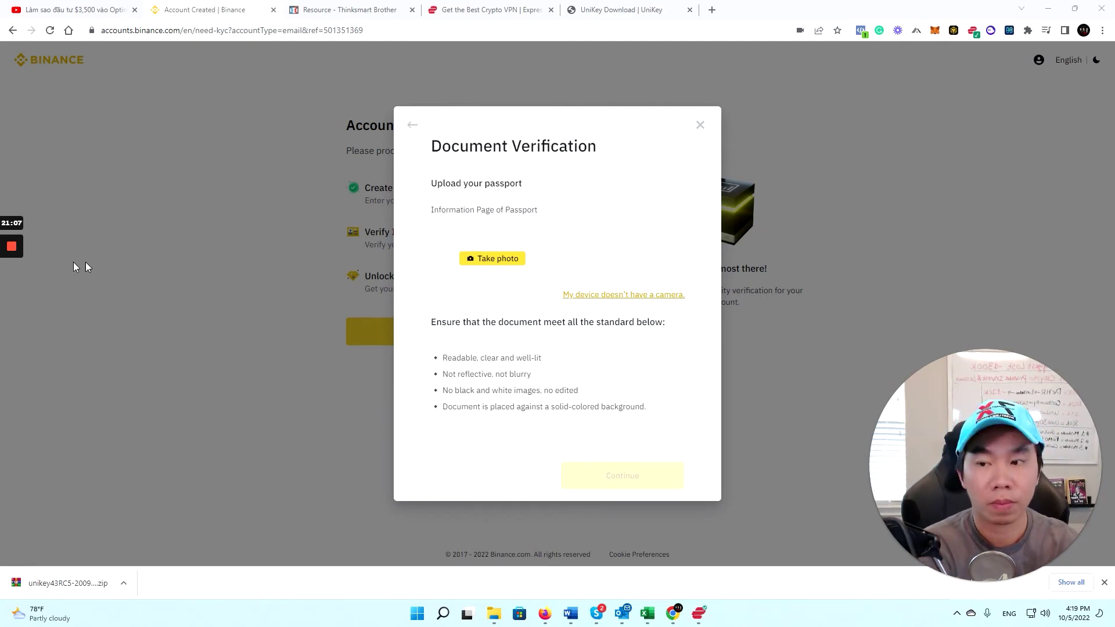
pyautogui.moveTo(14, 292)
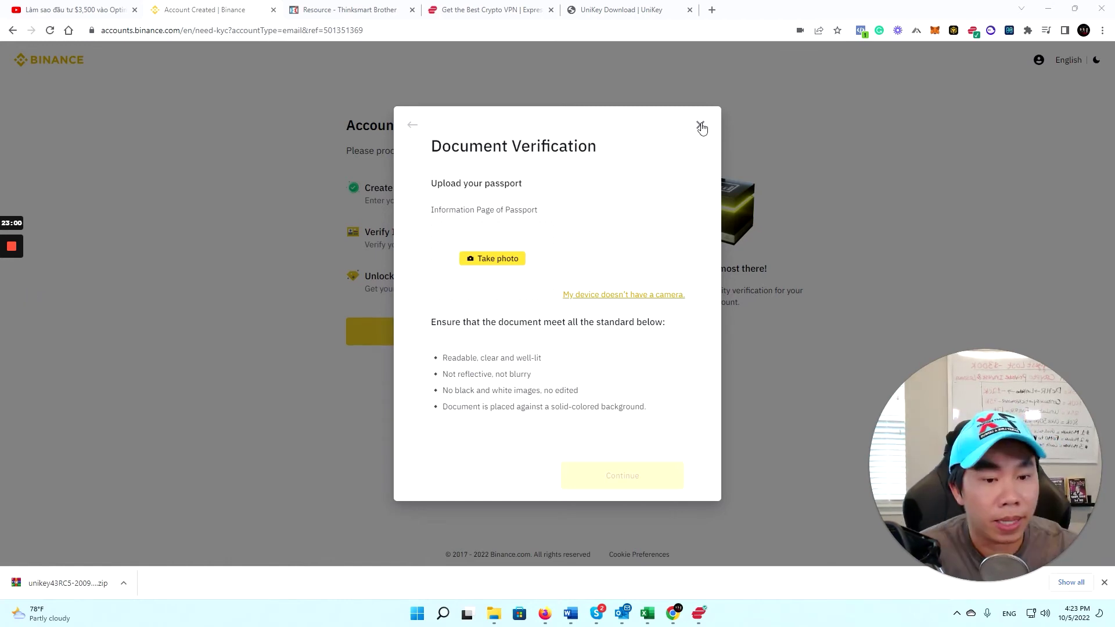
# Exit document verification so it shows under review, then browse the Binance homepage as guest
pyautogui.click(700, 125)
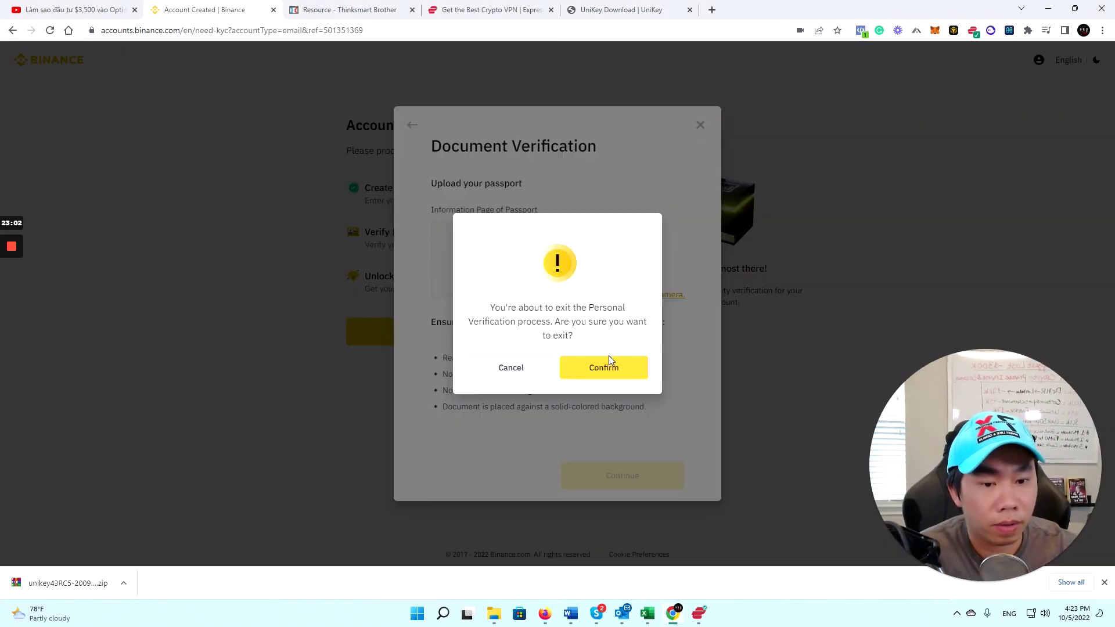
pyautogui.click(599, 374)
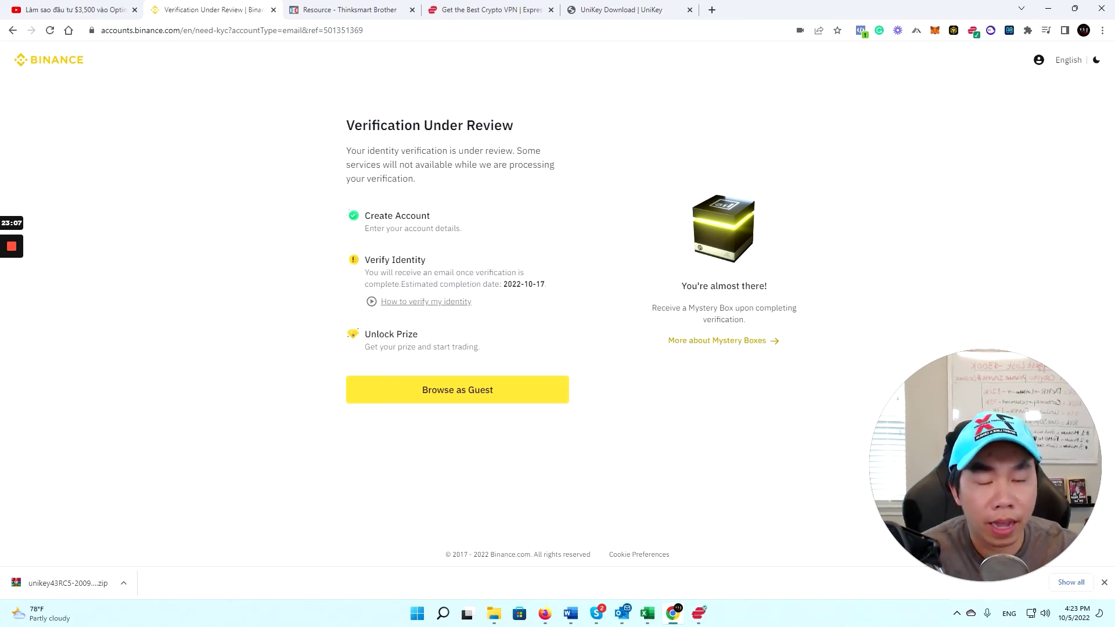
pyautogui.moveTo(352, 126); pyautogui.dragTo(527, 124)
pyautogui.moveTo(374, 215); pyautogui.dragTo(461, 224)
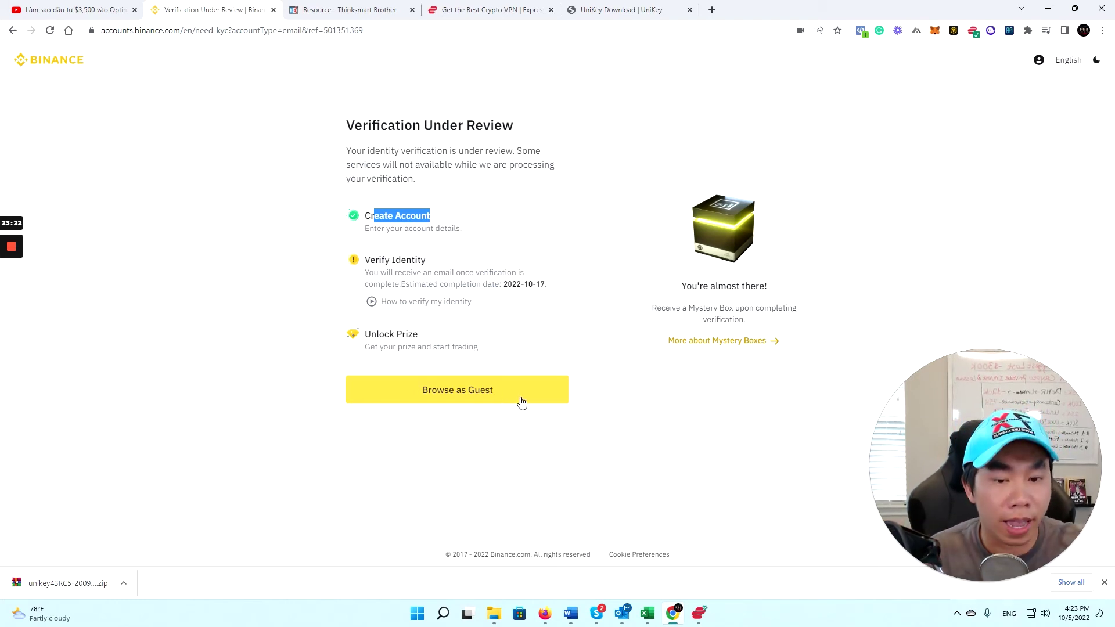
pyautogui.click(514, 400)
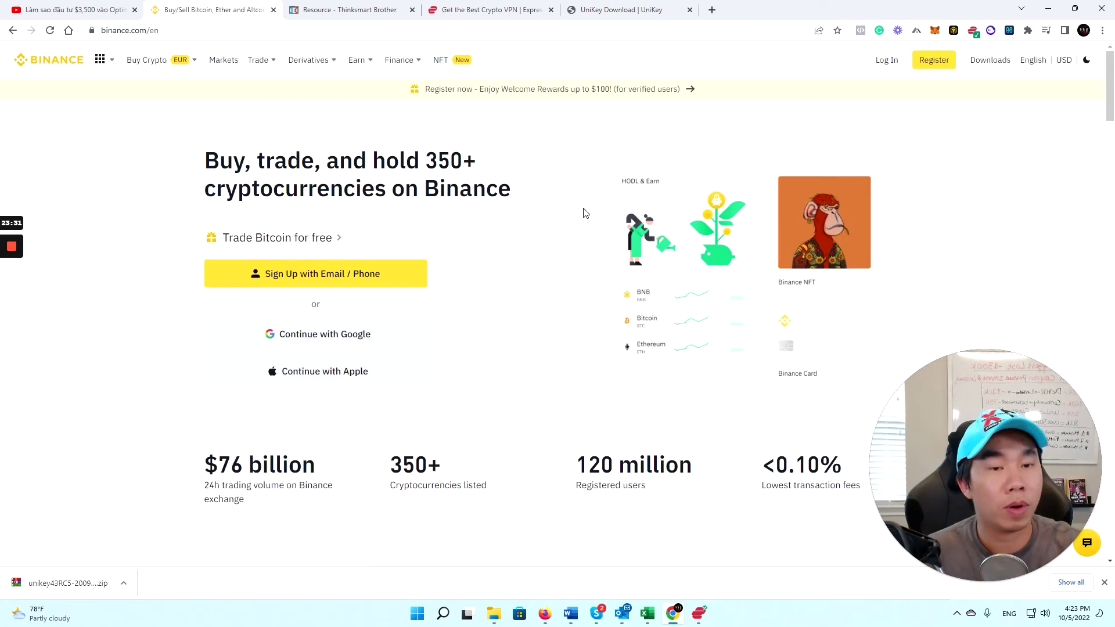